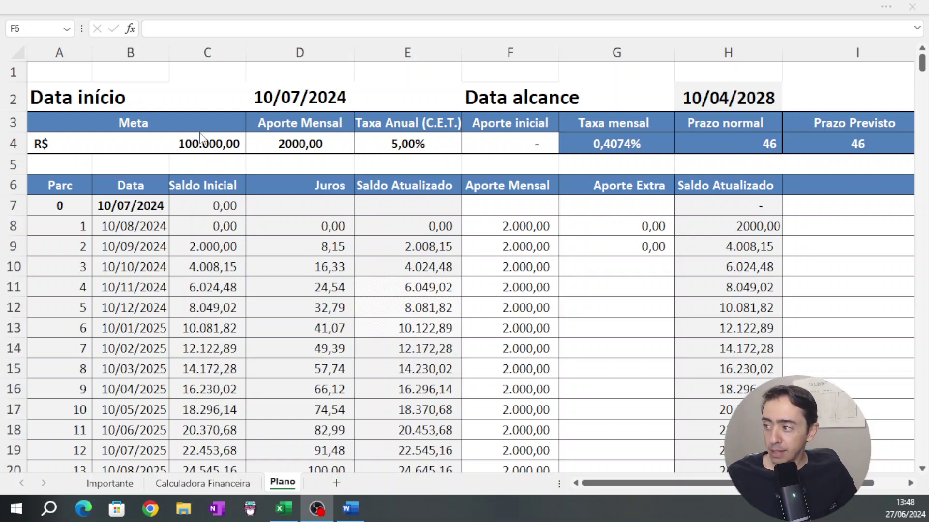
Set the Meta value in A4 to 500000 in the Plano sheet.
key(alt+Tab)
click(284, 97)
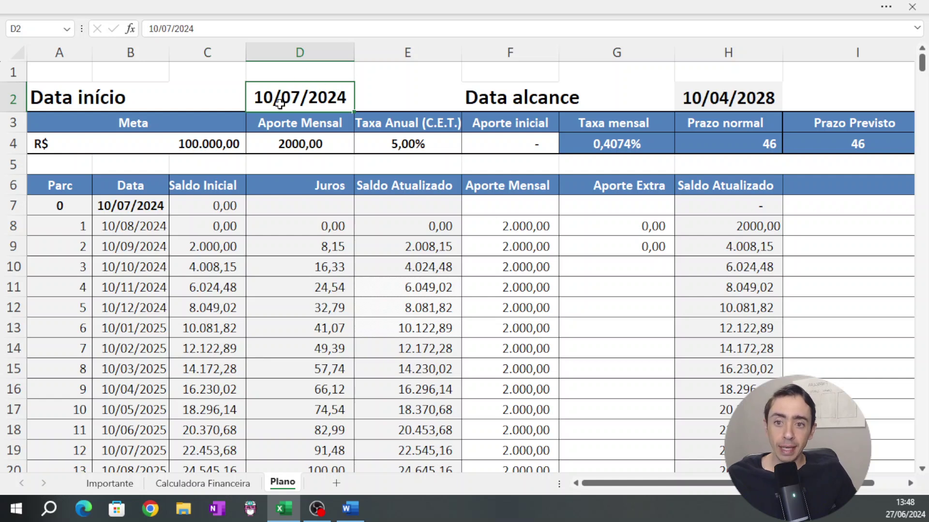
click(179, 144)
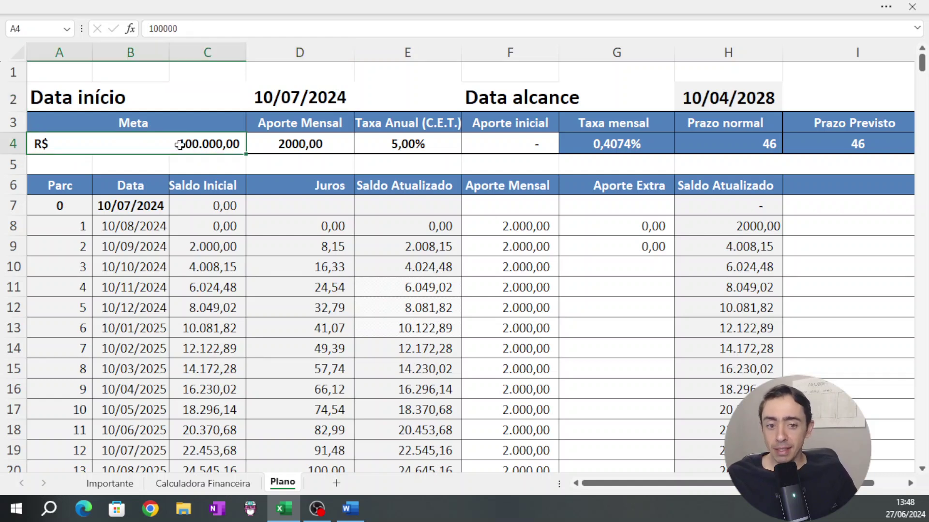
key(Down)
text(50)
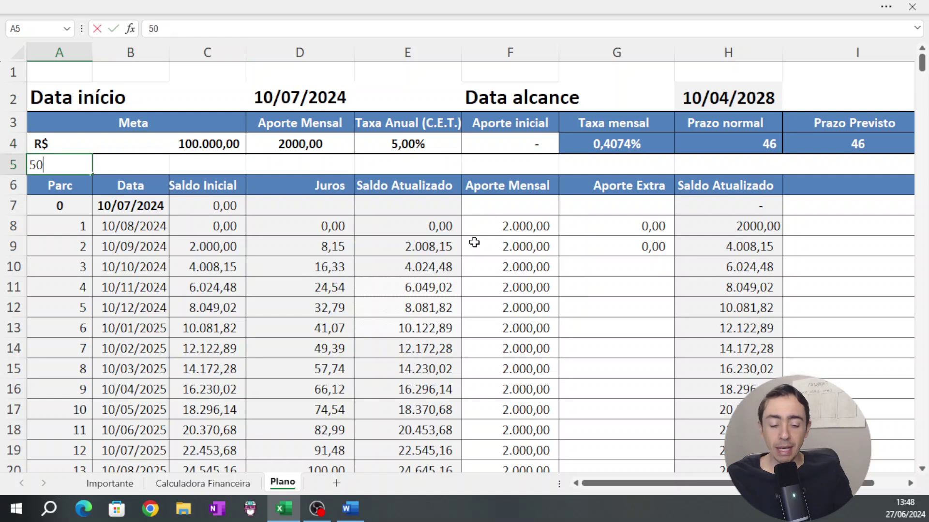
key(BackSpace)
key(BackSpace)
key(Up)
text(50)
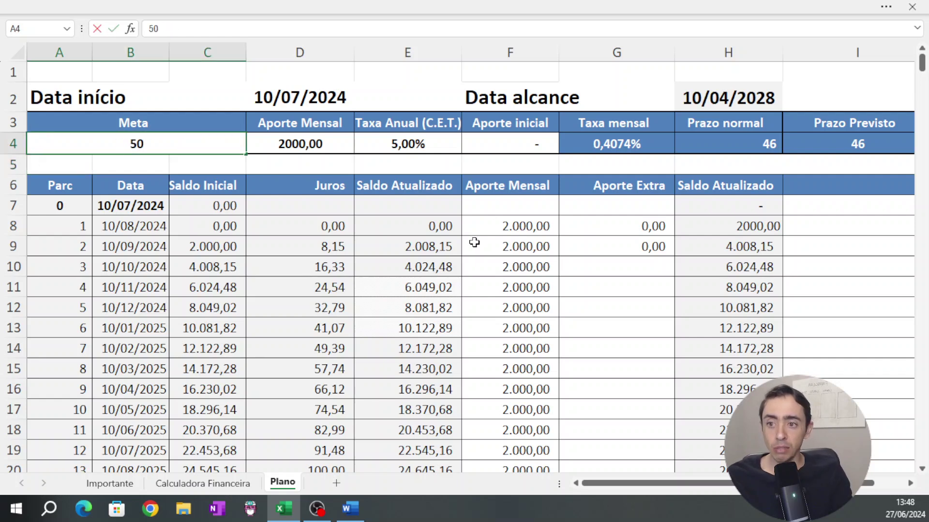
text(0000)
key(Return)
Set the Meta value in A4 to 100000.
key(Up)
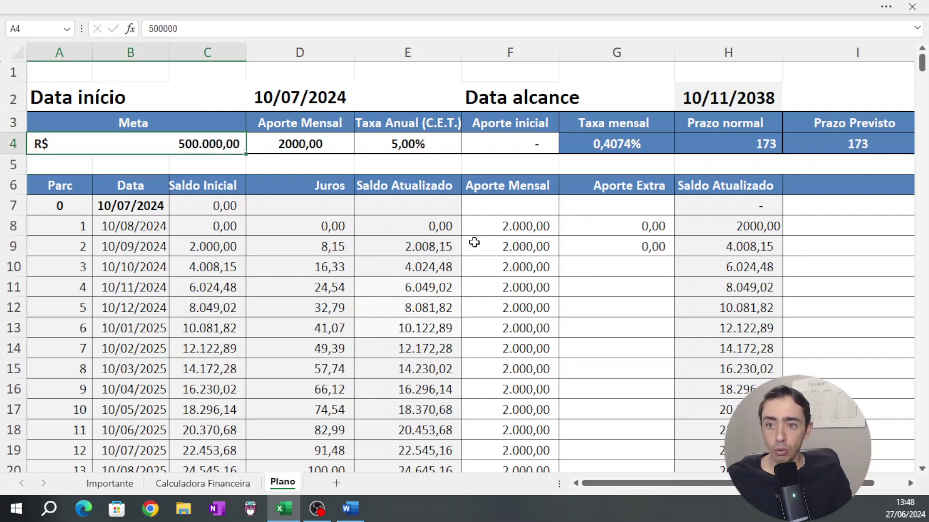
text(100000)
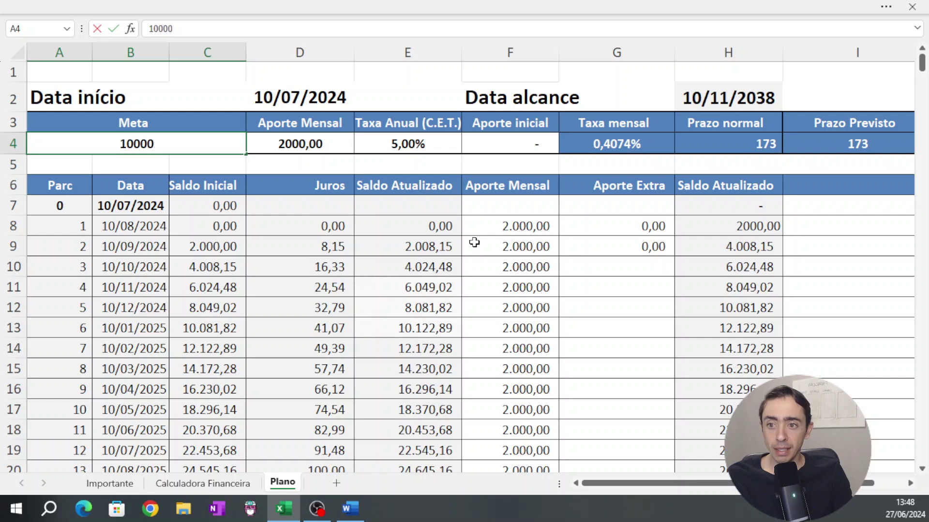
key(Return)
key(Up)
key(Right)
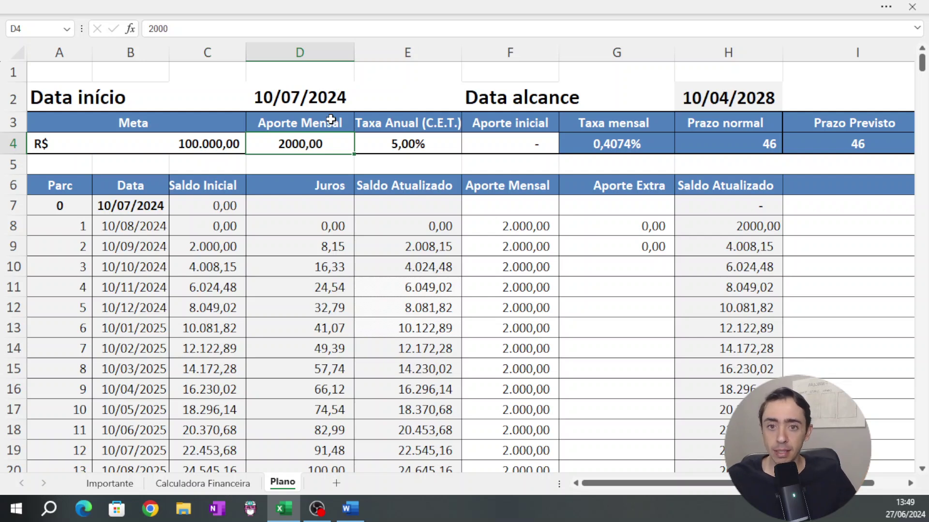
Shorten the annual rate header in E3 to "Taxa Anual" by removing the C.E.T. suffix.
click(414, 154)
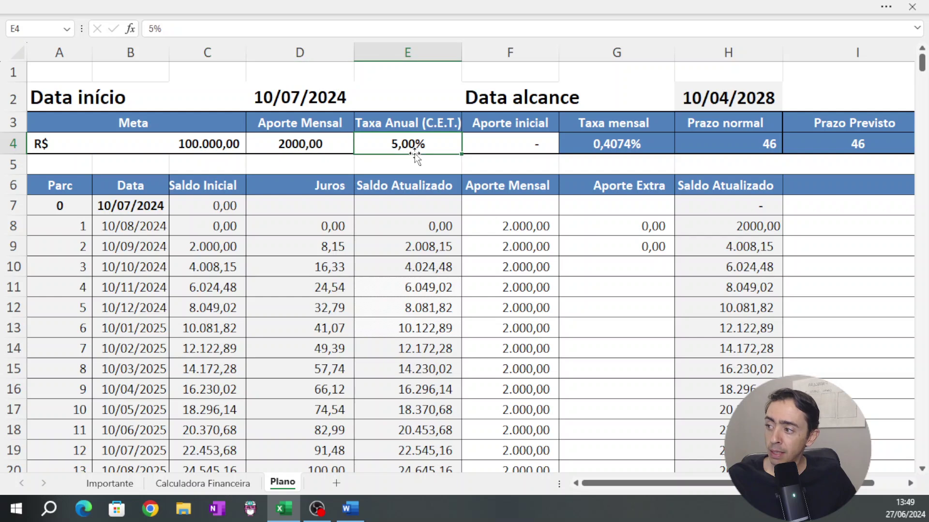
click(435, 121)
double_click(435, 121)
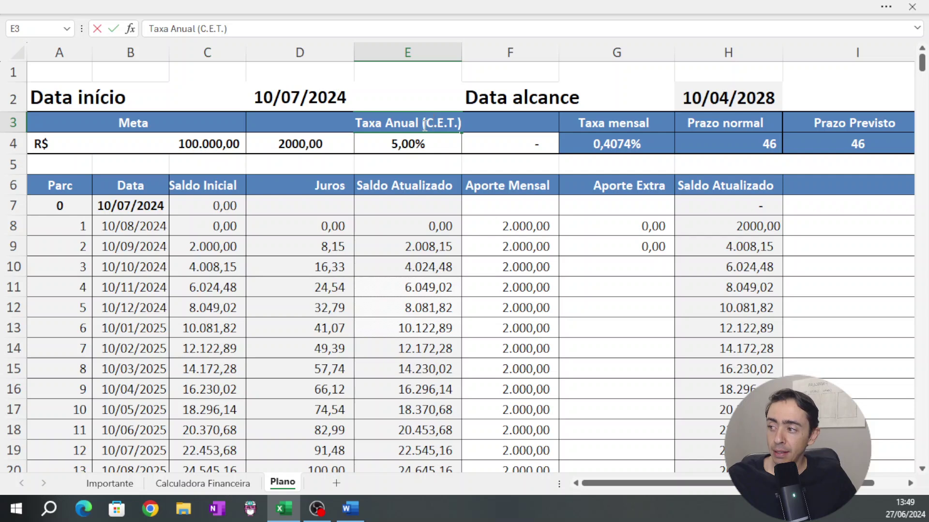
key(Delete)
key(Delete)
key(Delete)
key(Delete)
key(Delete)
key(Delete)
key(Delete)
key(Delete)
key(Delete)
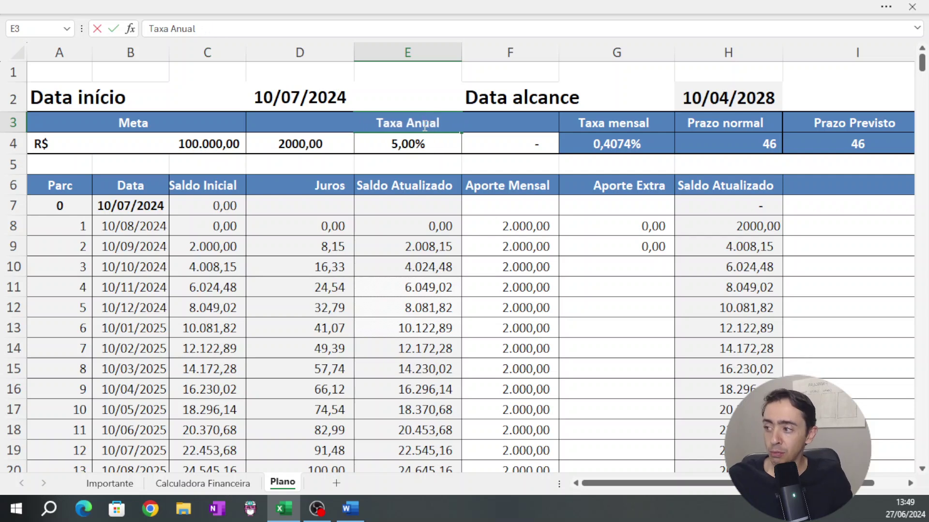
key(Return)
Set the Aporte inicial in F4 to 5000.
key(Left)
key(Left)
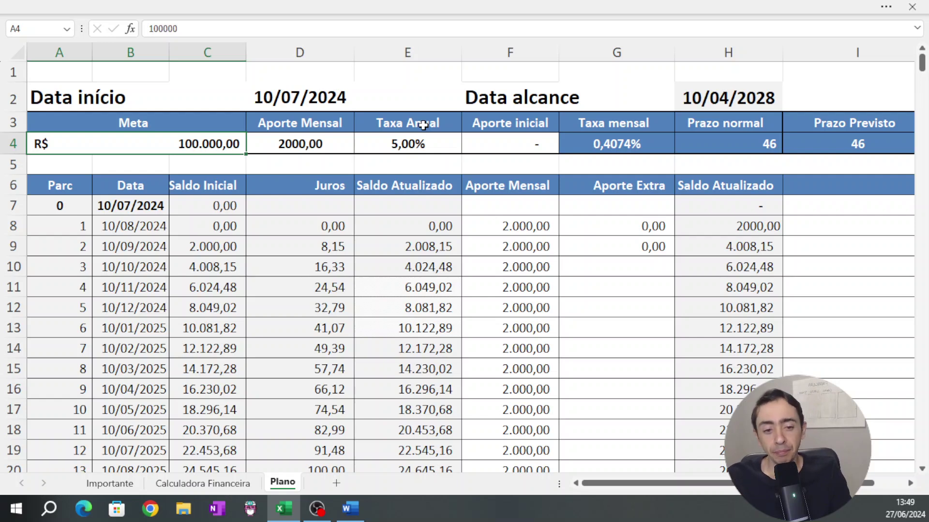
key(Tab)
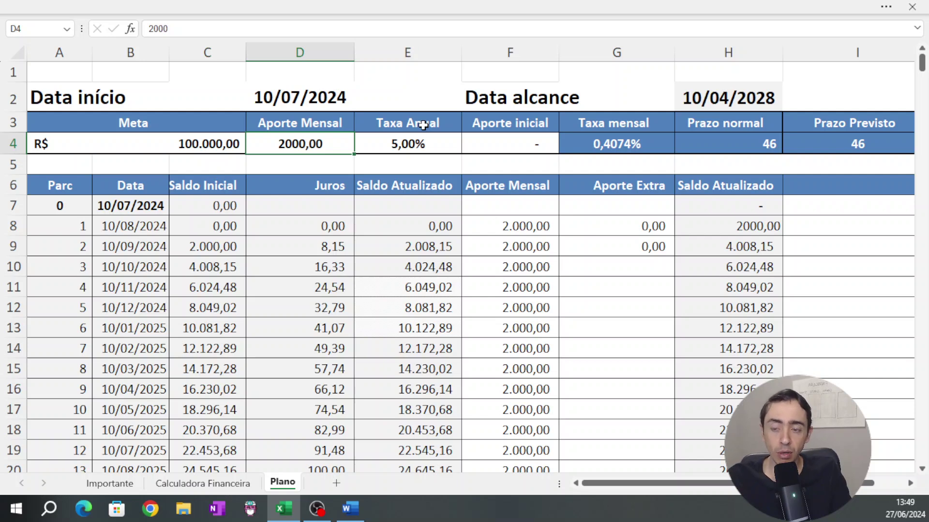
key(Right)
key(Right)
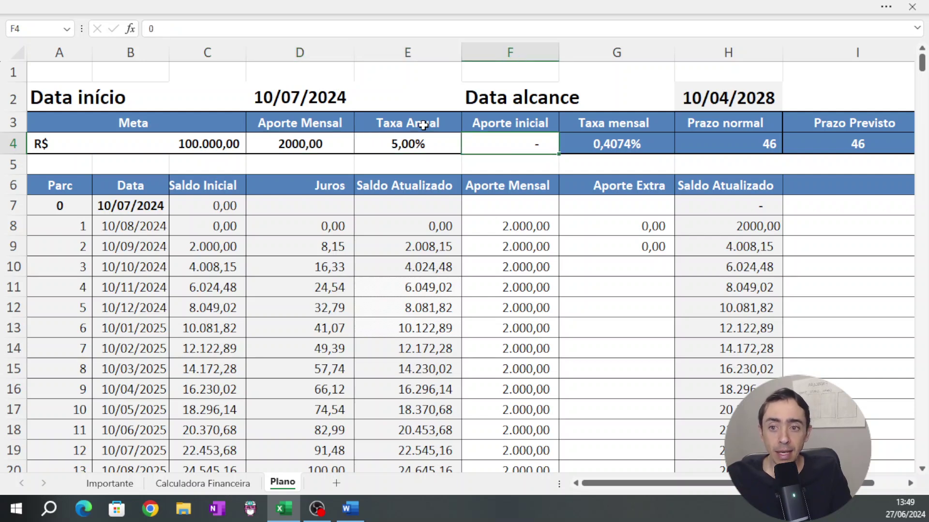
text(5000)
key(Return)
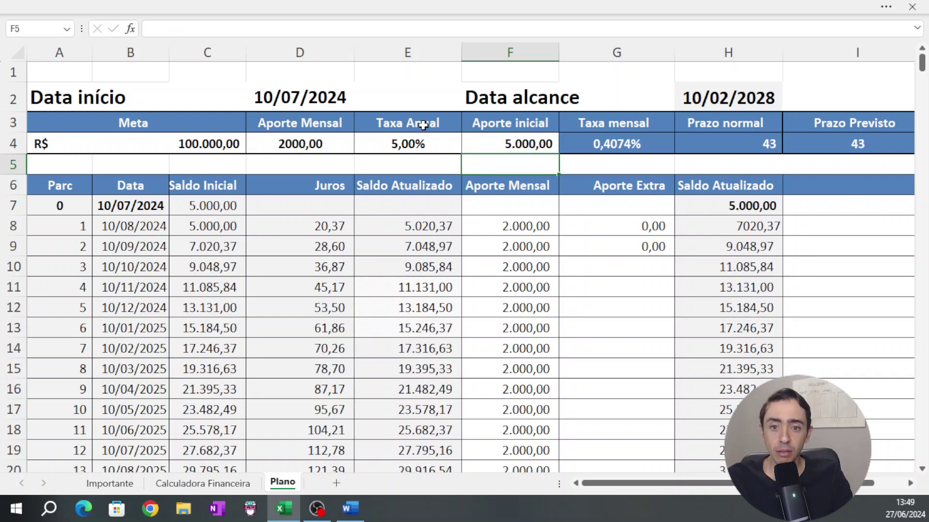
Check the Prazo normal formula, then set the Aporte Mensal in D4 to 1000.
click(331, 146)
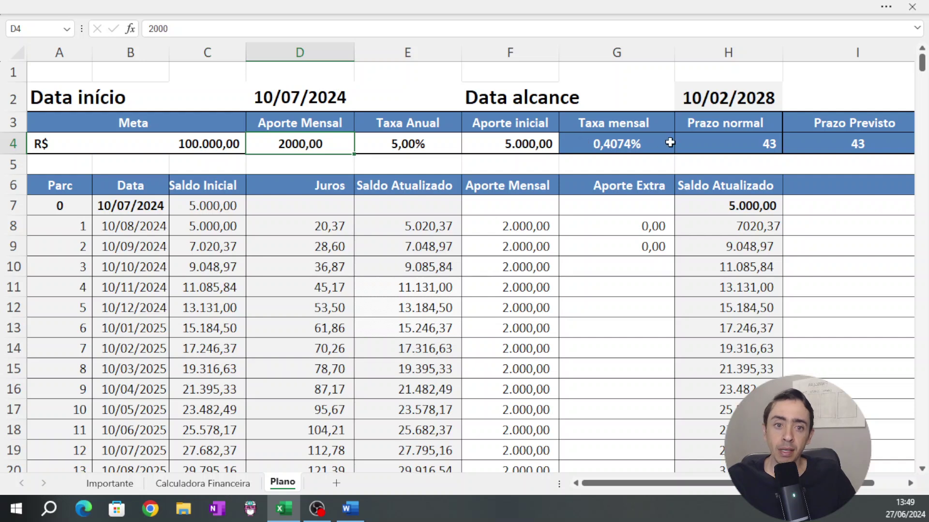
click(704, 143)
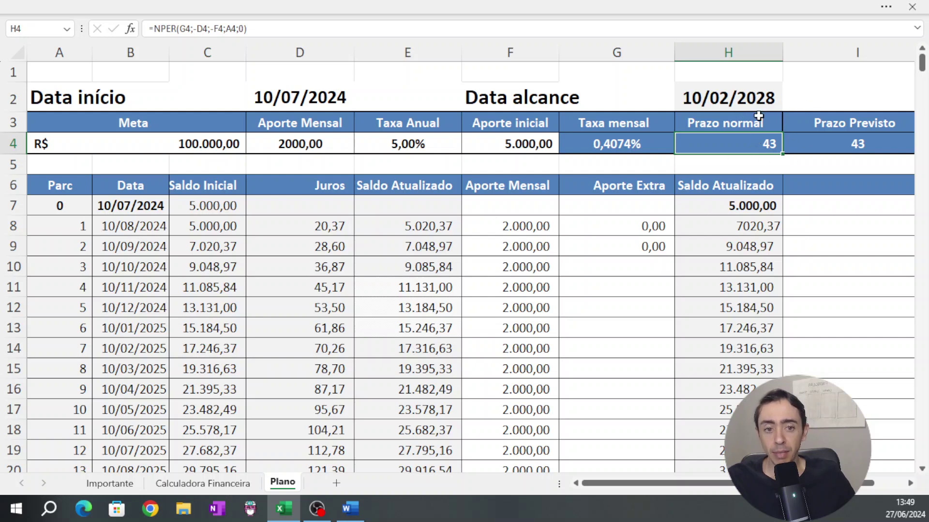
click(315, 144)
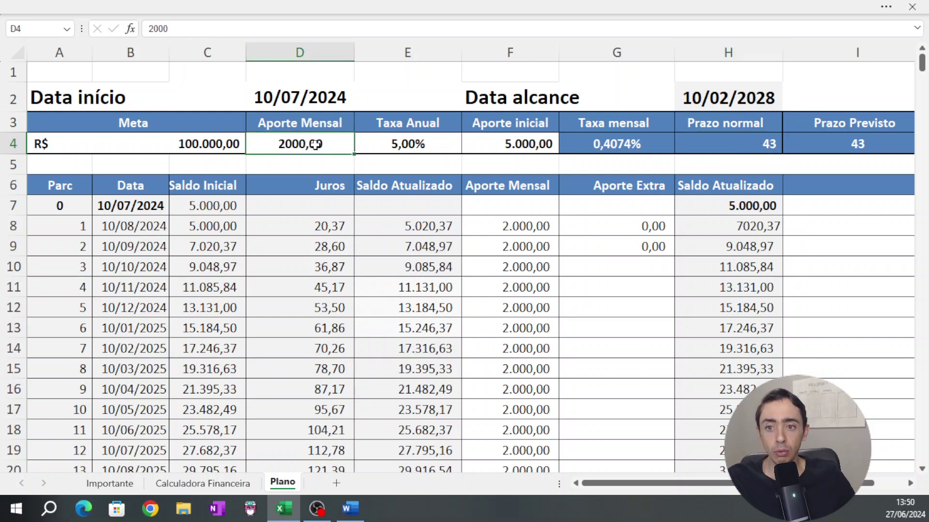
text(1000)
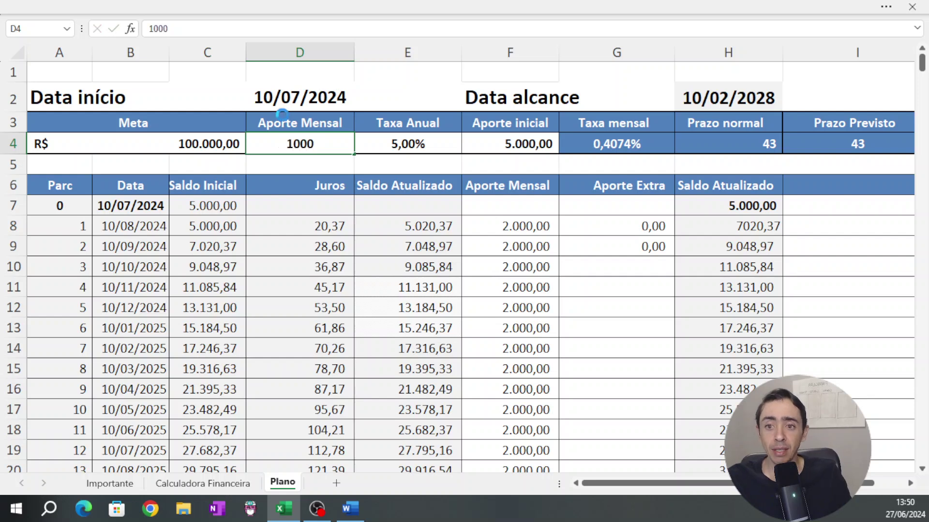
key(Return)
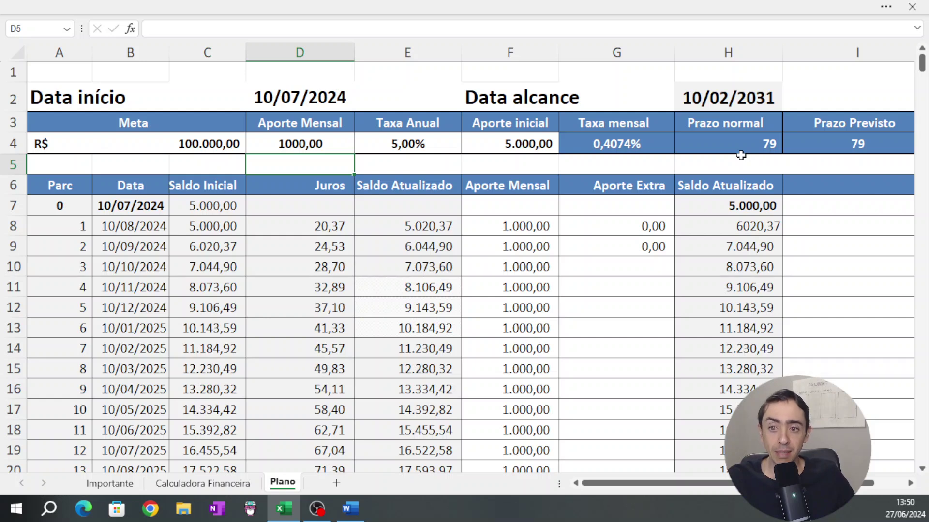
Look through the Aporte Extra column along the monthly schedule and return to the summary rows.
click(618, 225)
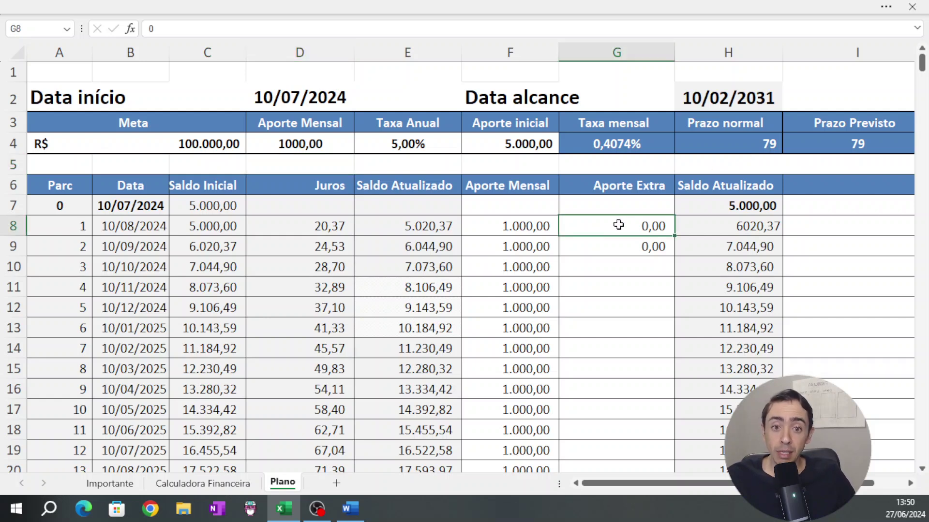
key(Down)
key(Down)
key(Down)
key(Down)
key(Down)
key(Down)
key(Down)
key(Down)
key(Down)
key(Down)
key(Down)
key(Down)
key(Down)
key(Down)
key(Down)
key(Down)
key(Down)
key(Down)
key(Down)
key(Down)
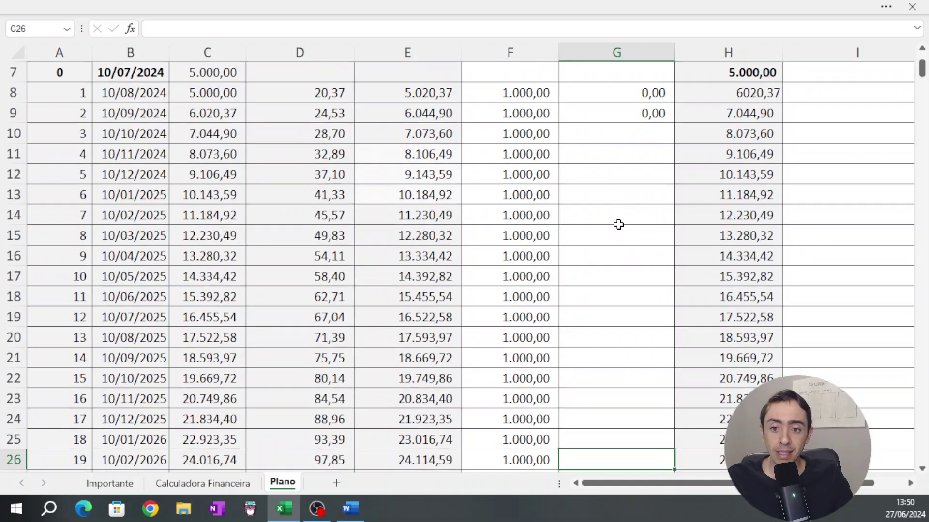
key(Up)
key(Up)
key(Up)
key(Up)
key(Up)
key(Up)
key(Up)
key(Up)
key(Up)
key(Up)
key(Up)
key(Up)
key(Up)
key(Up)
key(Up)
key(Up)
key(Up)
key(Up)
key(Up)
key(Up)
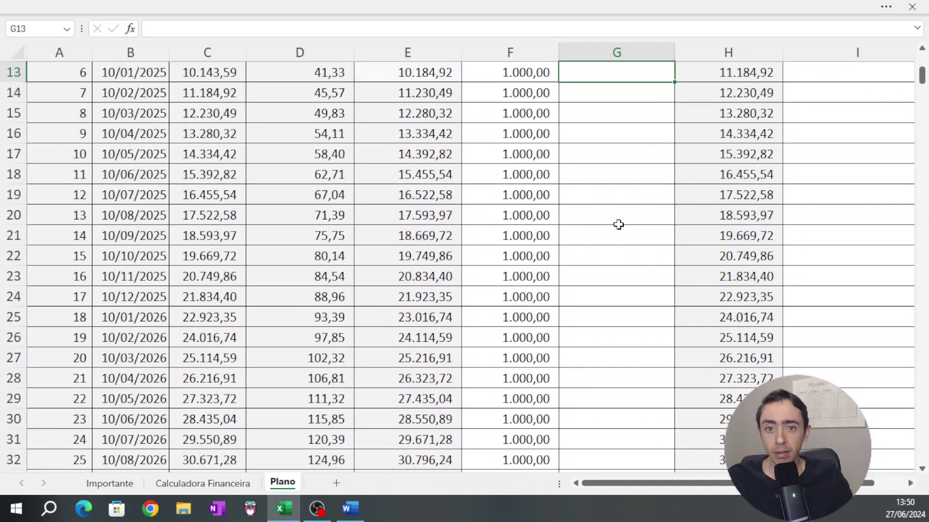
key(Up)
key(Up)
key(Up)
key(Up)
key(Up)
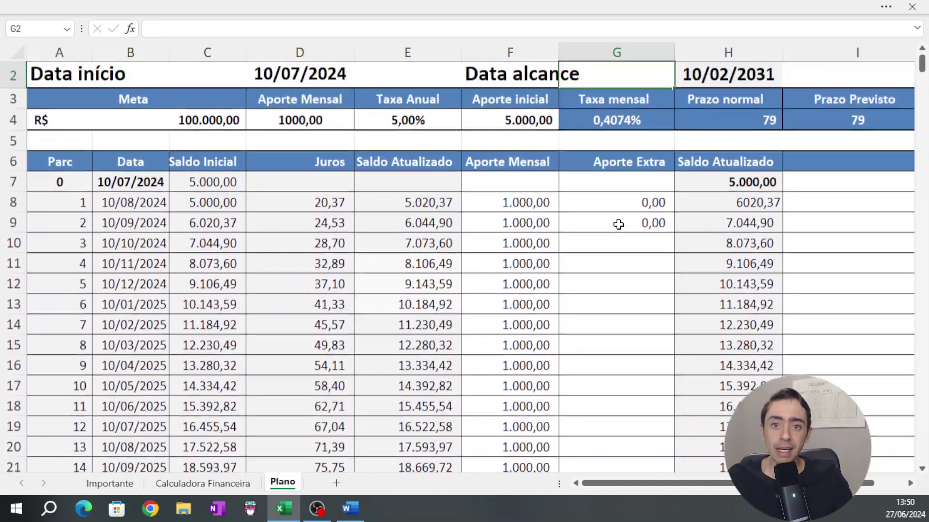
Enter an Aporte Extra of 10000 for 10/12/2024 in G12.
key(Down)
key(Down)
key(Down)
key(Down)
key(Down)
key(Down)
key(Down)
key(Down)
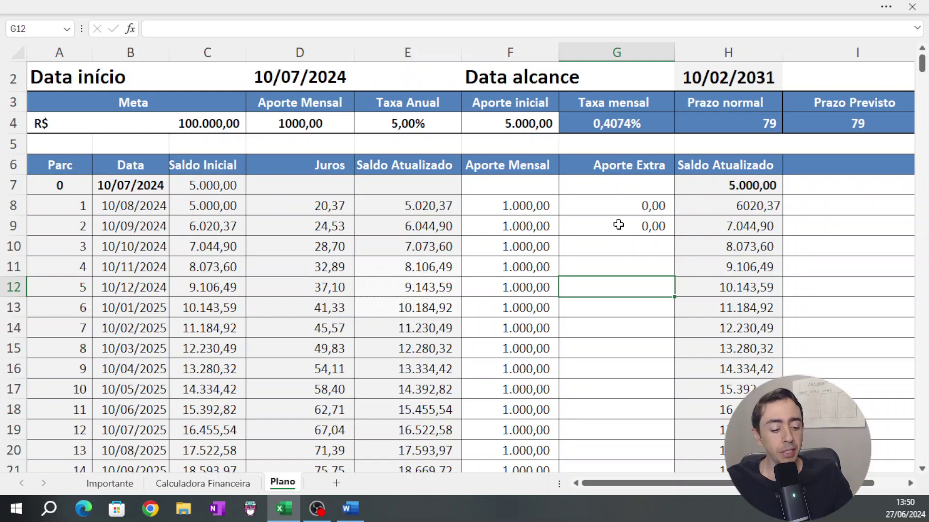
text(10000)
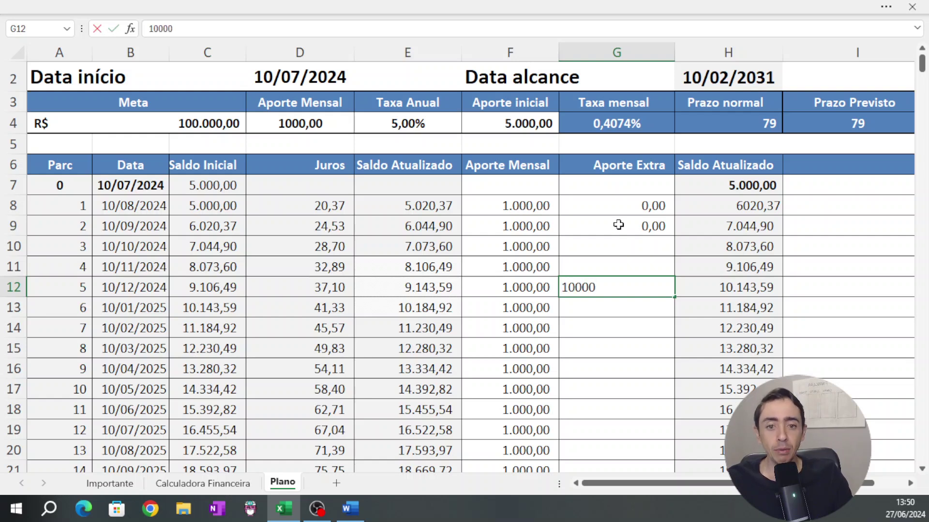
key(Return)
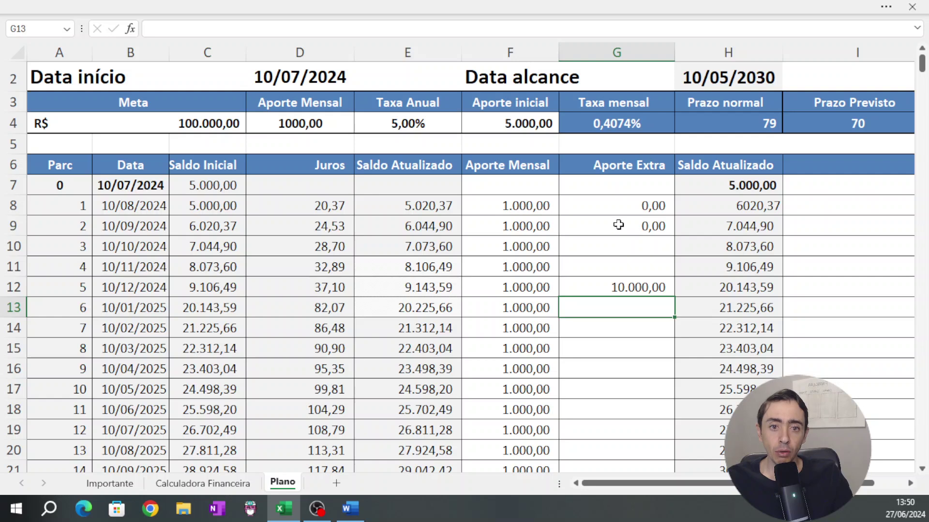
Enter an Aporte Extra of 10000 for 10/06/2025 in G18.
key(Down)
key(Down)
key(Down)
key(Down)
key(Down)
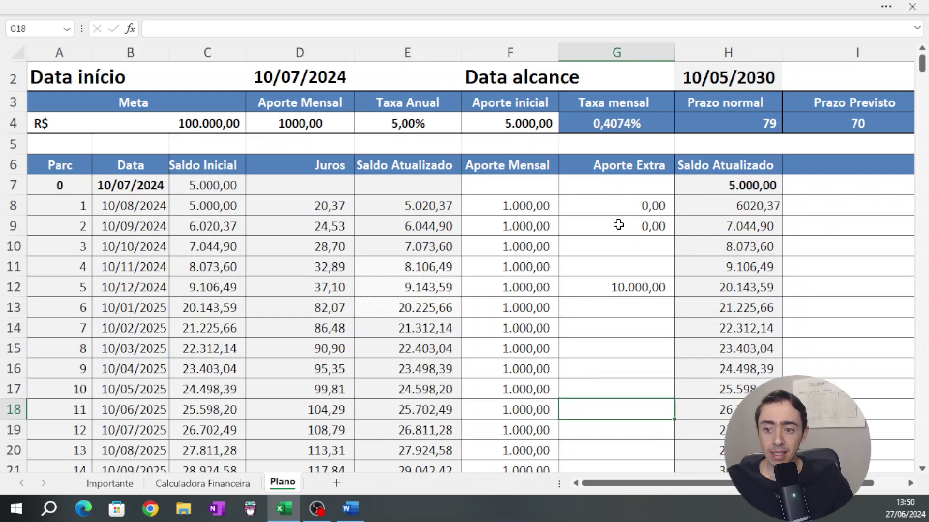
text(10000)
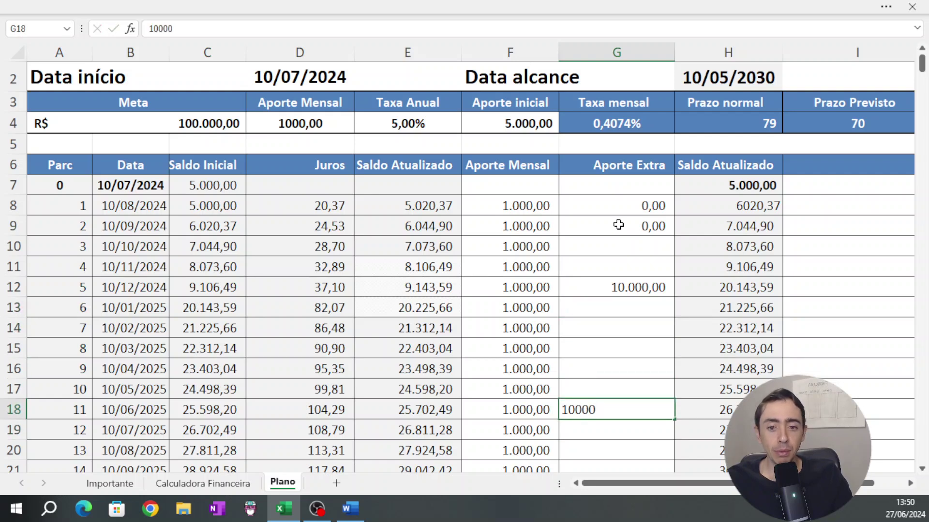
key(Return)
Enter an Aporte Extra of 10000 for 10/12/2025 in G24 and check the Prazo normal in H4.
key(Down)
key(Down)
key(Down)
key(Down)
key(Down)
key(Down)
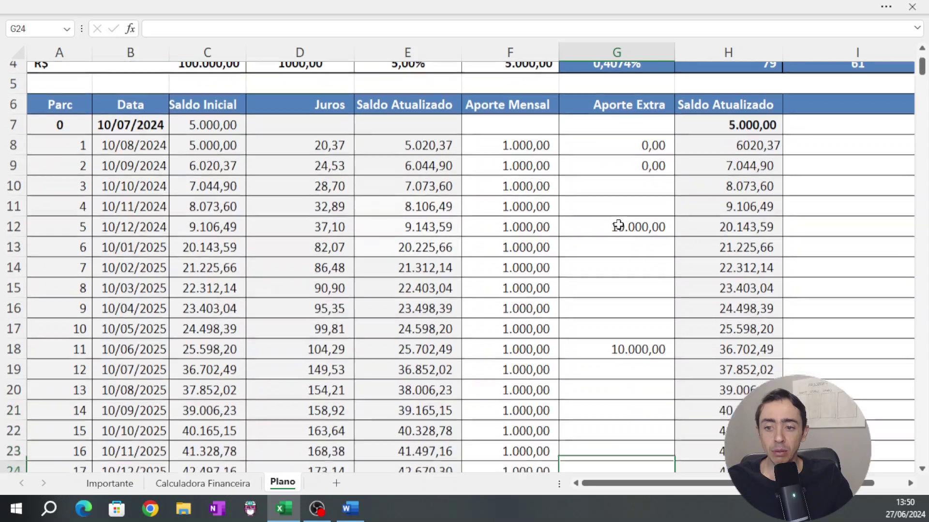
key(Up)
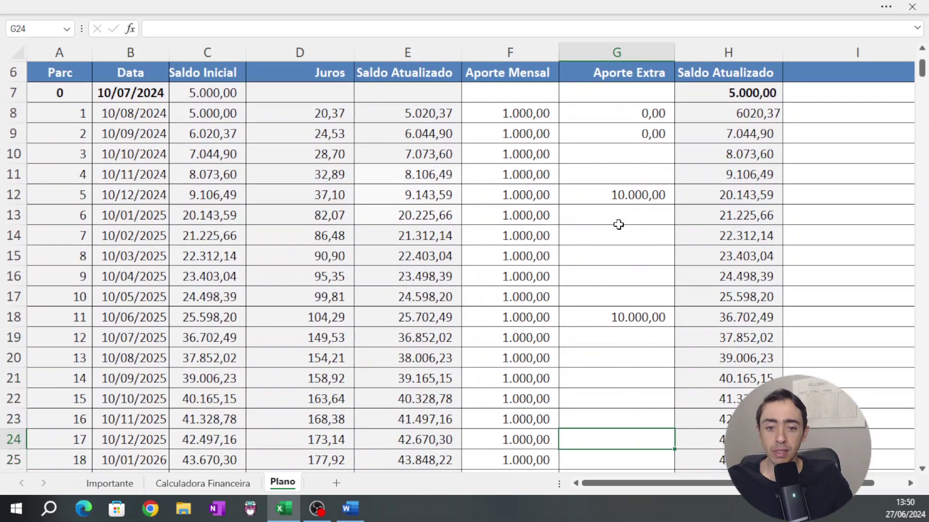
text(10000)
key(Return)
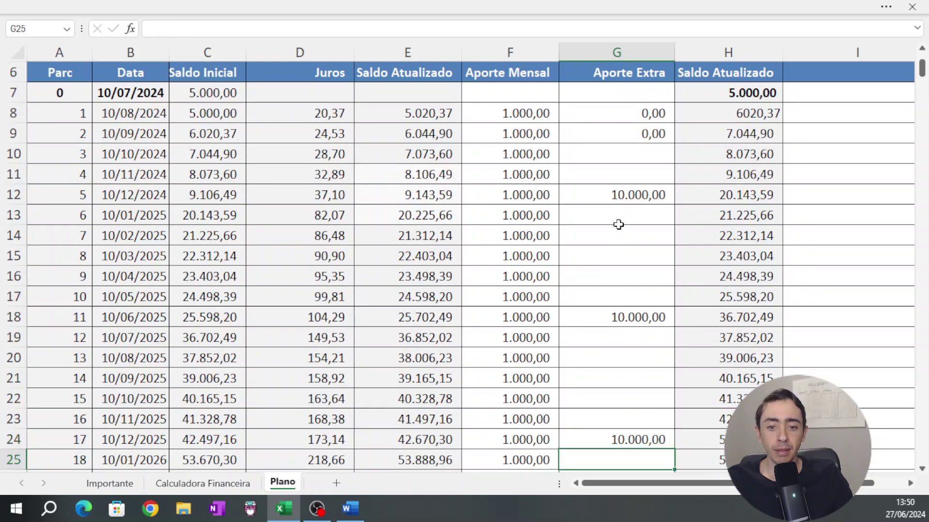
scroll(619, 225, up, 2)
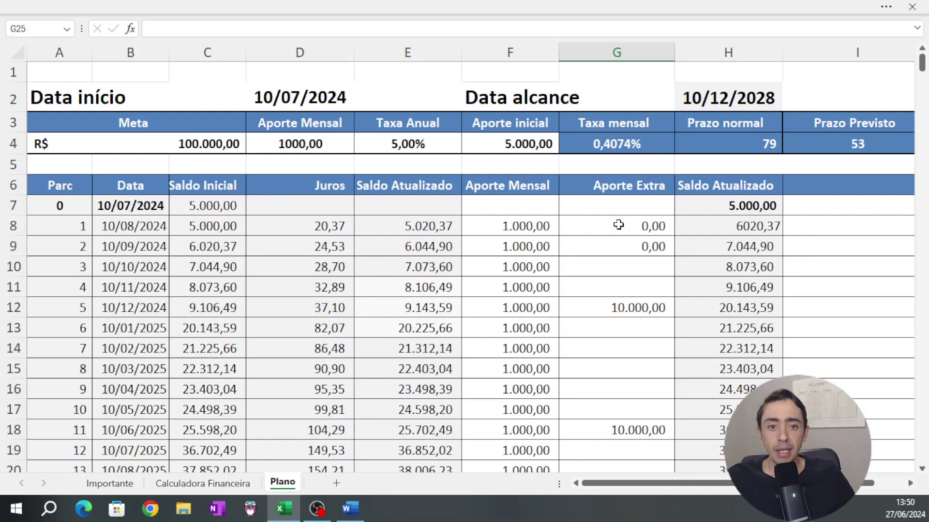
click(737, 144)
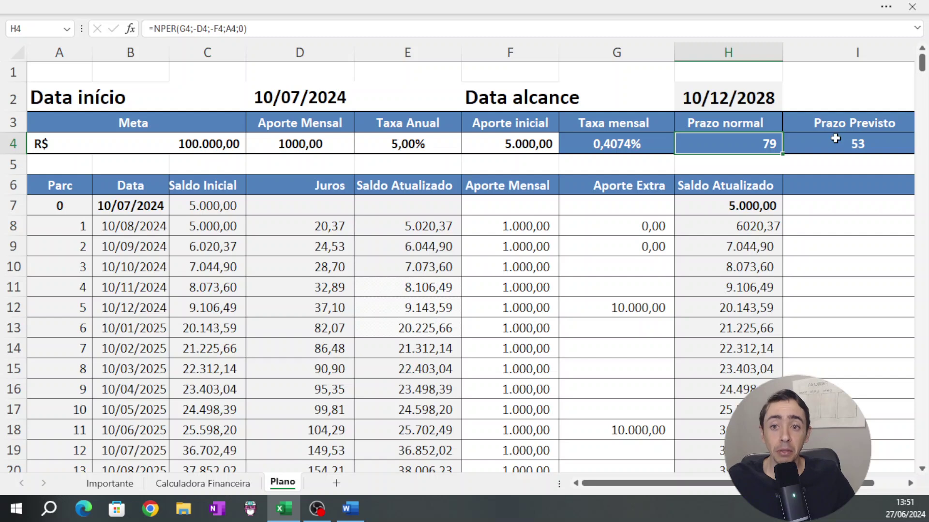
Switch to the Word document and view the page stating the 100 MIL REAIS goal.
click(346, 515)
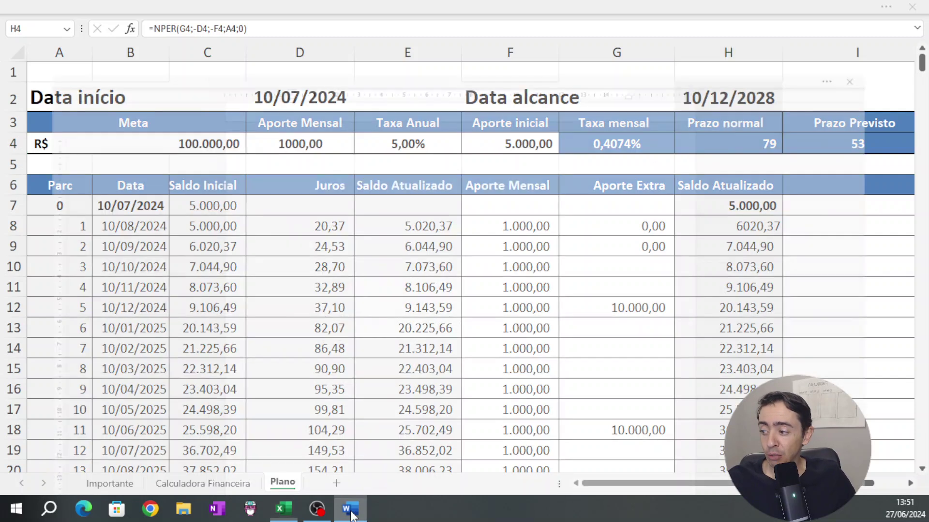
scroll(420, 290, up, 6)
scroll(421, 290, up, 10)
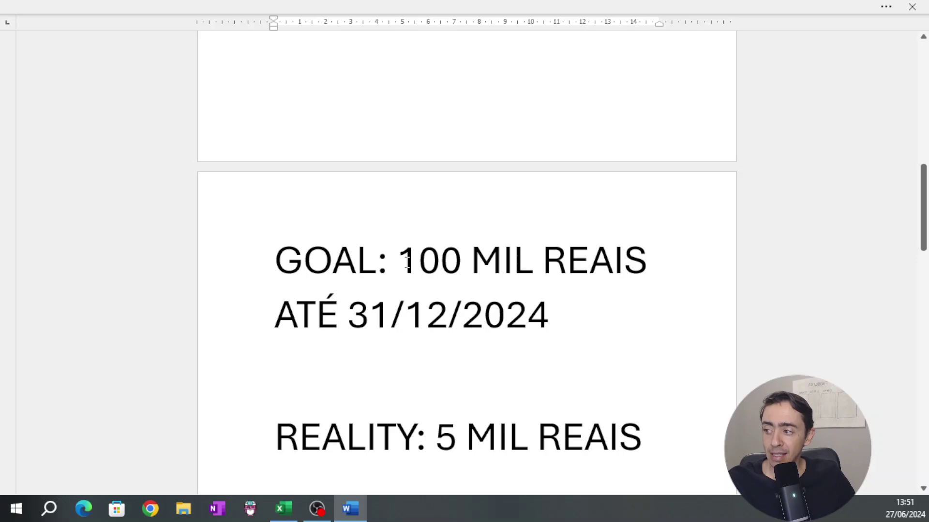
Highlight the 100 MIL REAIS ATÉ 31/12/2024 goal text in the document, clear the selection and switch back to the Excel plan.
drag(397, 264, 544, 304)
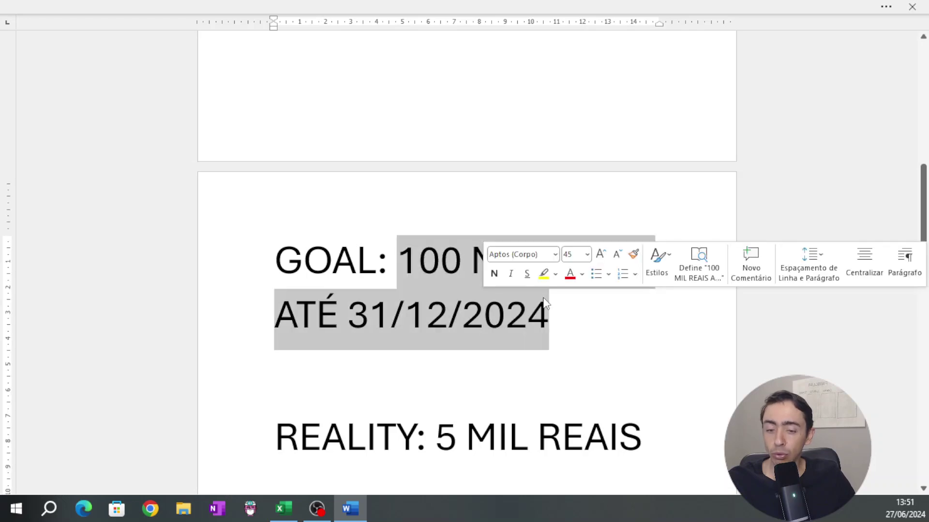
click(543, 166)
key(alt+Tab)
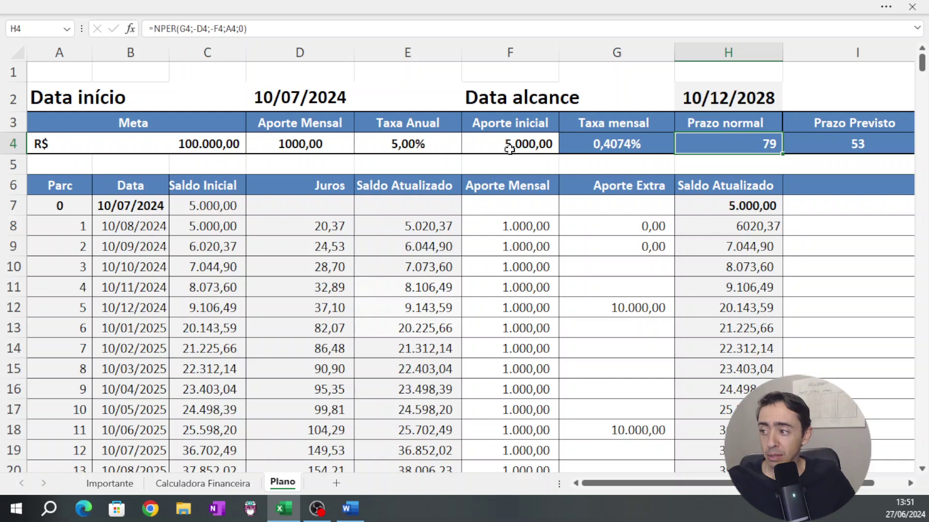
Enter an Aporte Extra of 90000 for 10/12/2024 in G12.
click(621, 307)
text(90000)
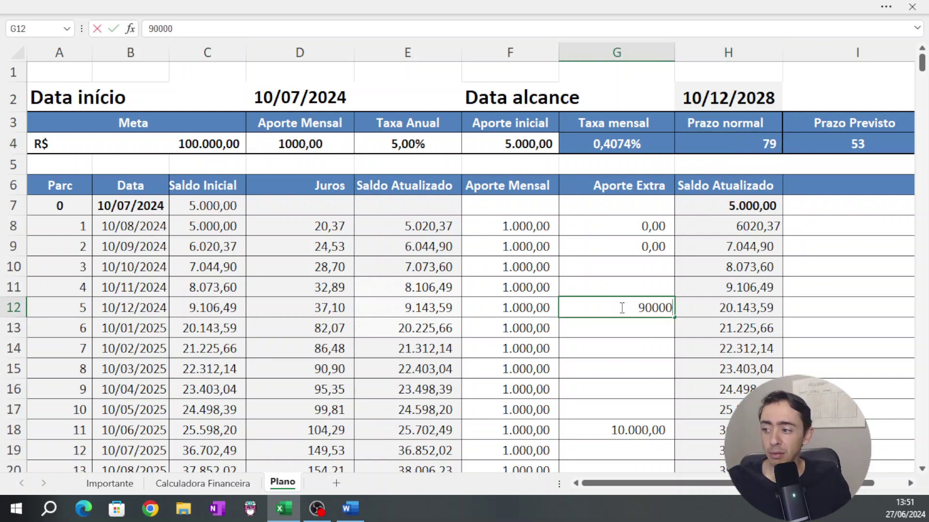
key(ctrl+Return)
key(Return)
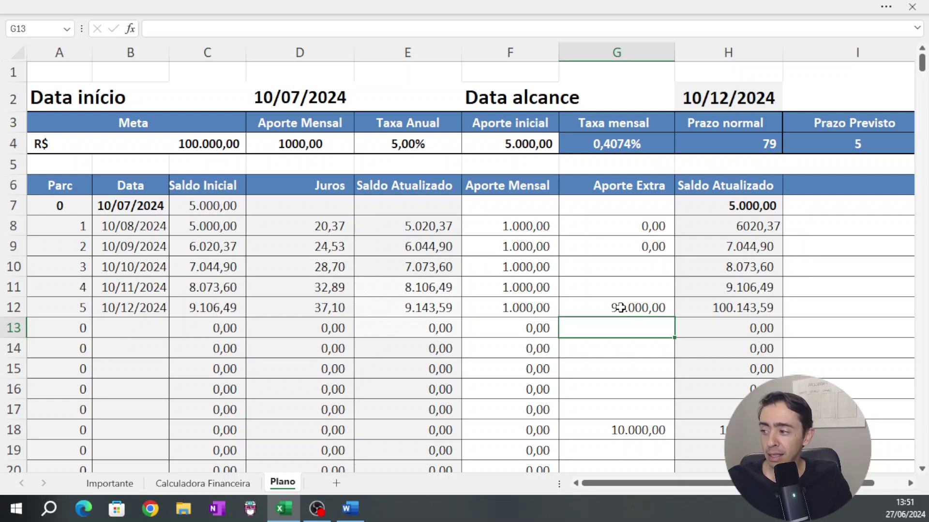
Review the Aporte Extra entries from G8 to G12 and check the Saldo Atualizado for 10/12/2024 in H12.
click(620, 307)
key(Up)
key(Up)
key(Up)
key(Up)
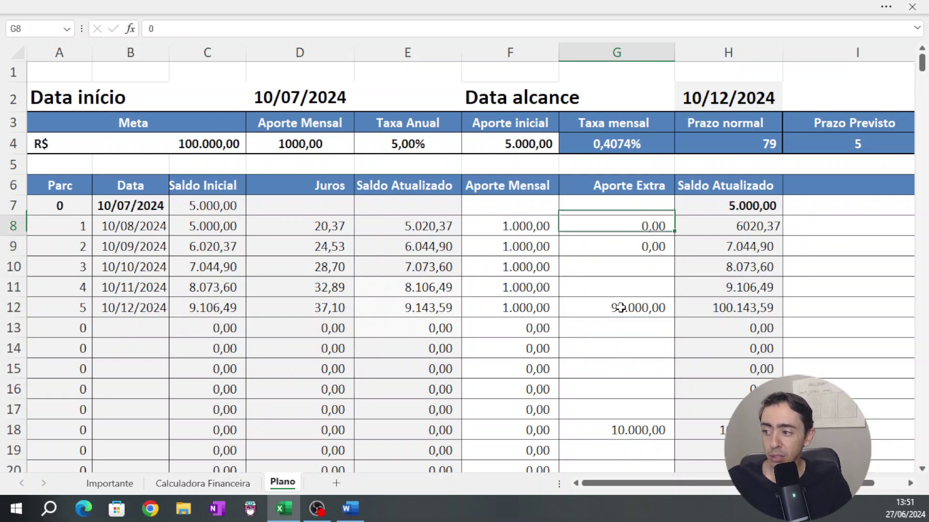
key(Down)
key(Down)
key(Down)
key(Down)
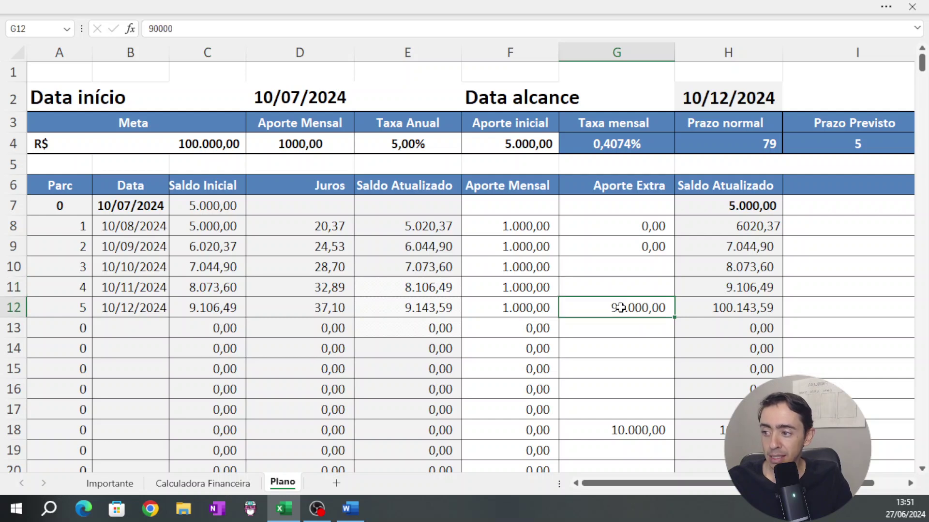
key(Down)
key(Right)
key(Up)
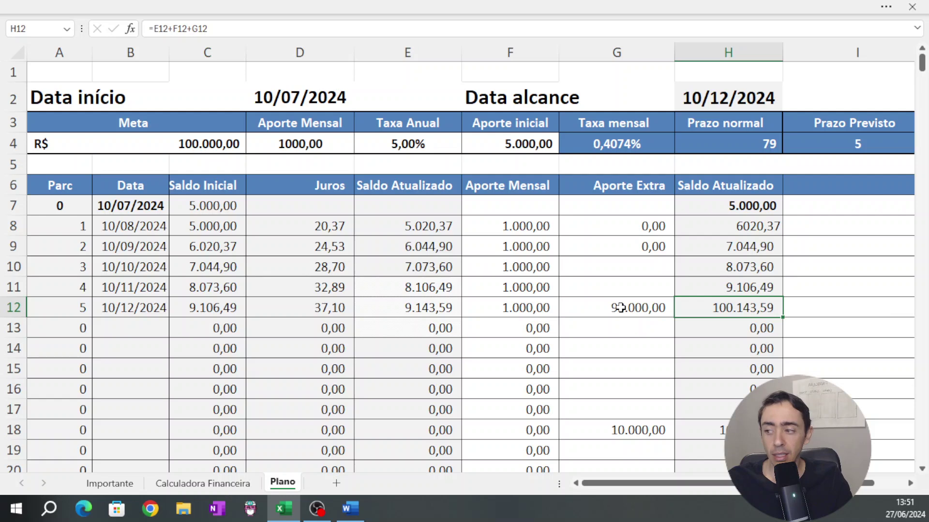
Set the Aporte Extra for 10/12/2024 in G12 to 0.
key(Left)
text(0)
key(Return)
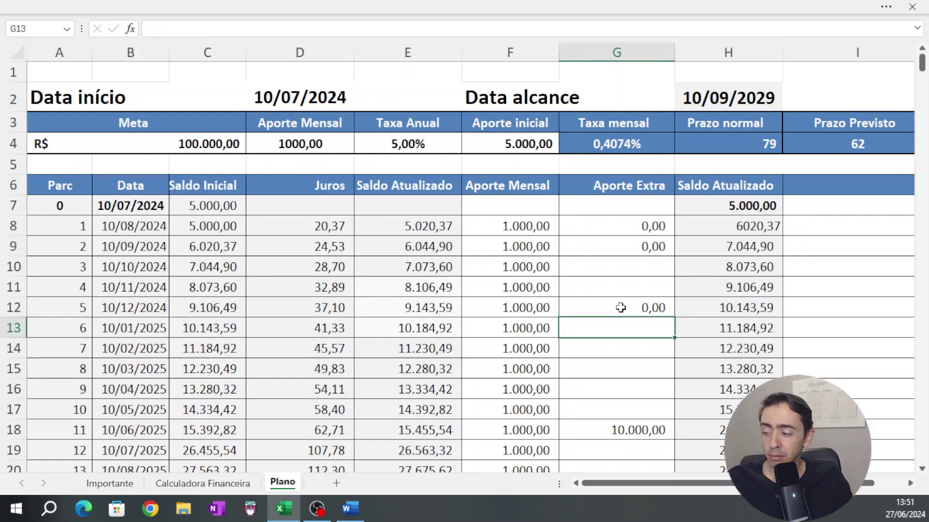
click(621, 308)
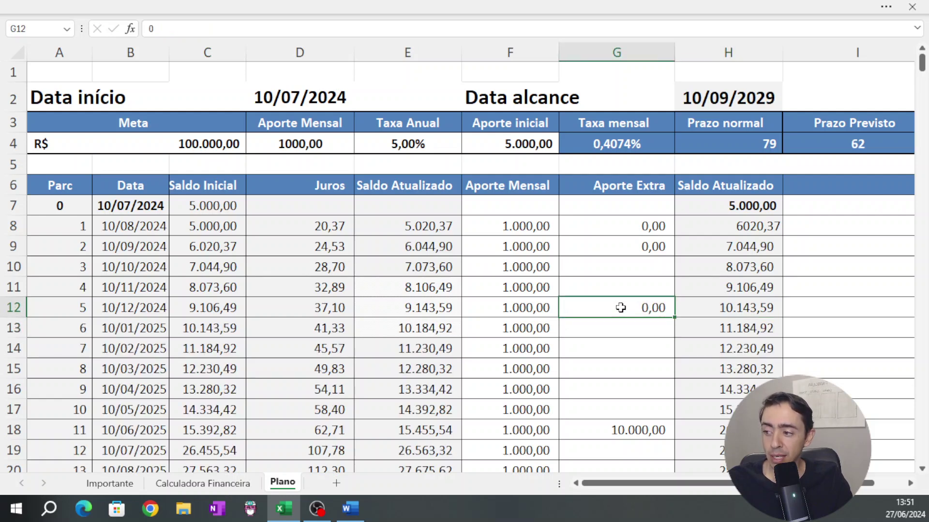
Look through the schedule to its last active installment and check that row's Saldo Atualizado in H69.
scroll(621, 307, down, 16)
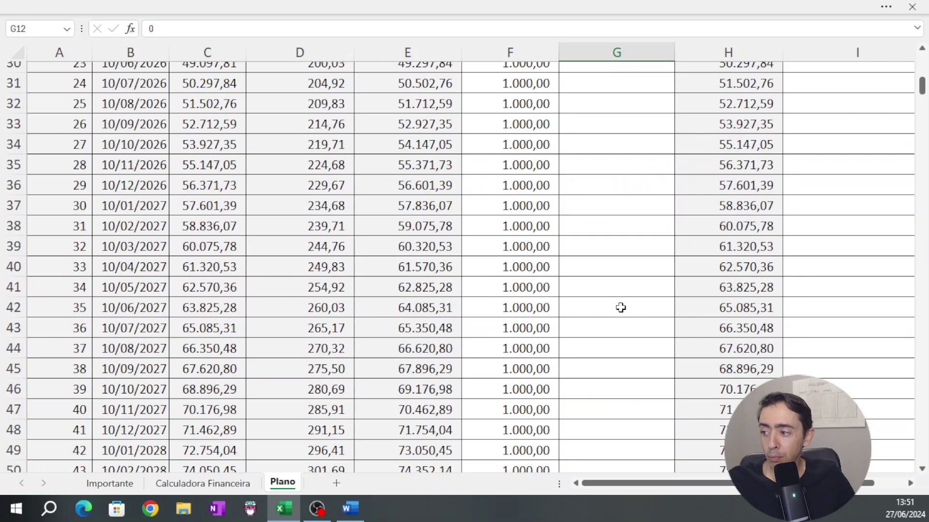
scroll(620, 307, up, 16)
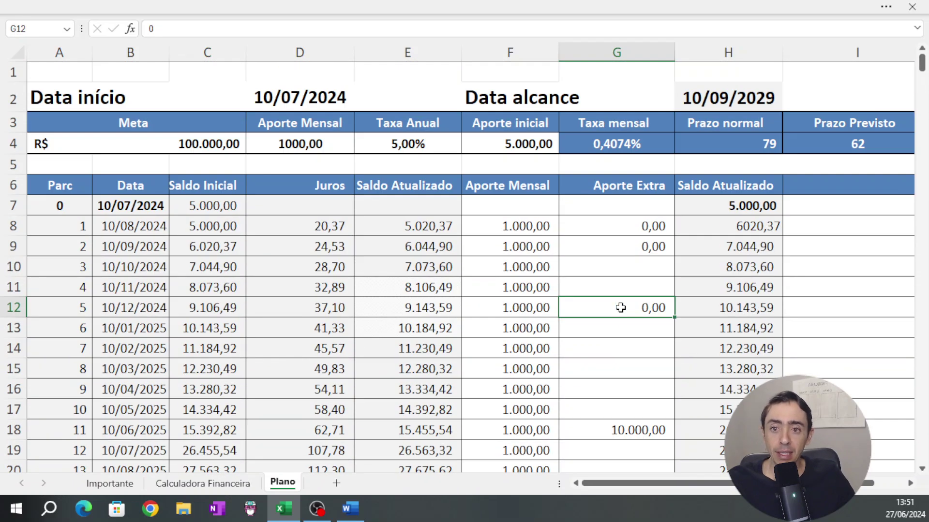
scroll(620, 307, down, 17)
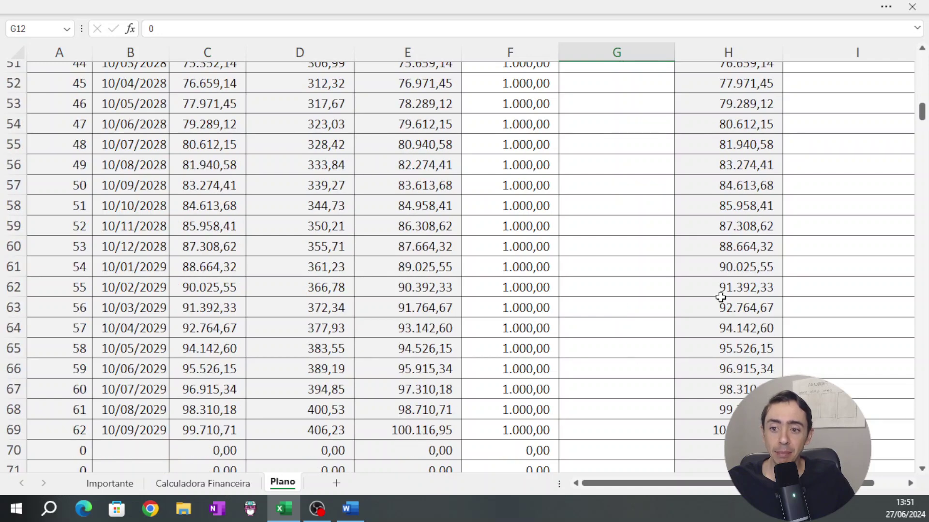
scroll(720, 295, down, 3)
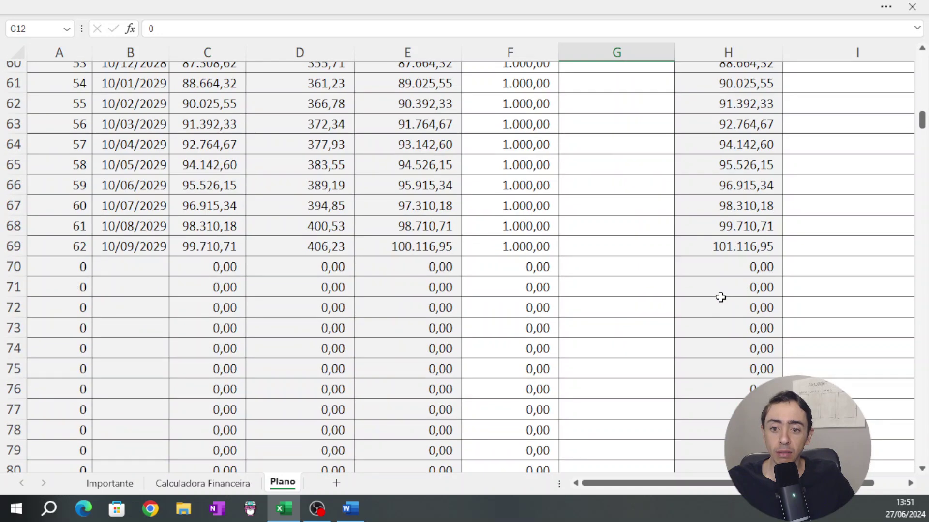
click(732, 252)
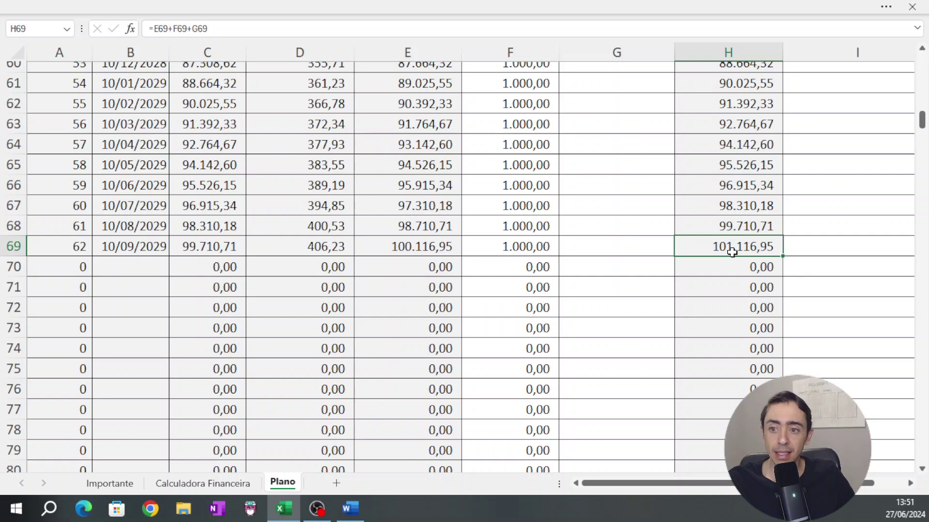
scroll(731, 252, up, 20)
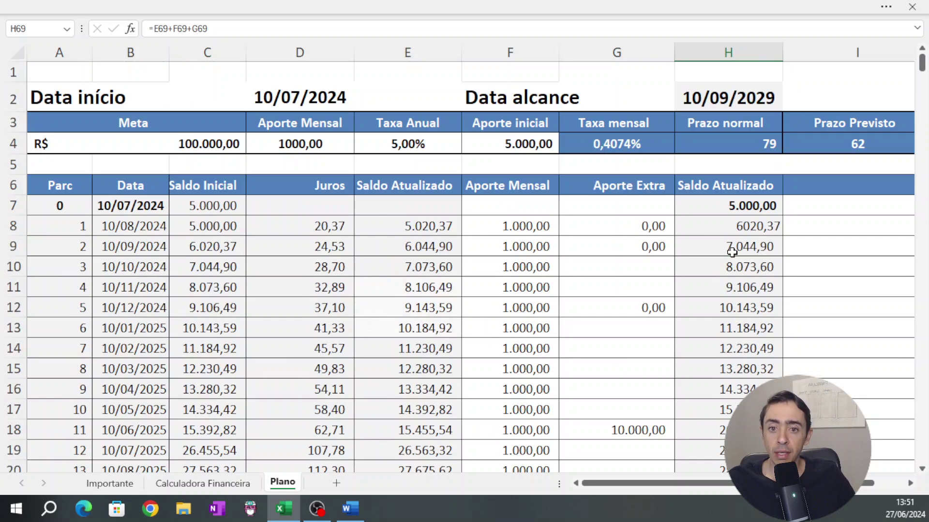
Examine the Aporte Mensal entries in column F, including the formulas in F8 and F9.
click(503, 229)
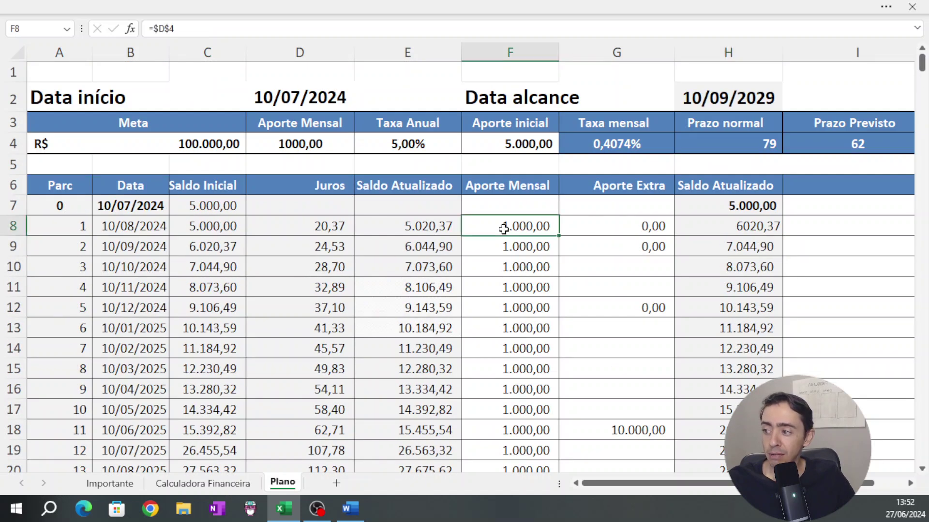
click(514, 251)
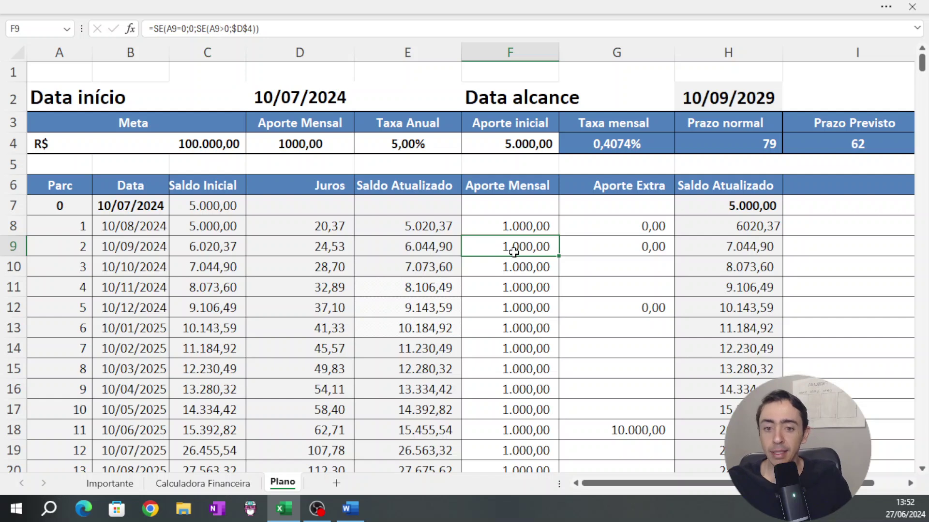
key(Down)
key(Down)
key(Down)
key(Down)
key(Down)
key(Down)
key(Down)
key(Down)
key(Down)
key(Down)
key(Up)
key(Up)
key(Up)
key(Up)
key(Up)
key(Up)
key(Up)
key(Up)
key(Up)
key(Up)
key(Up)
key(Up)
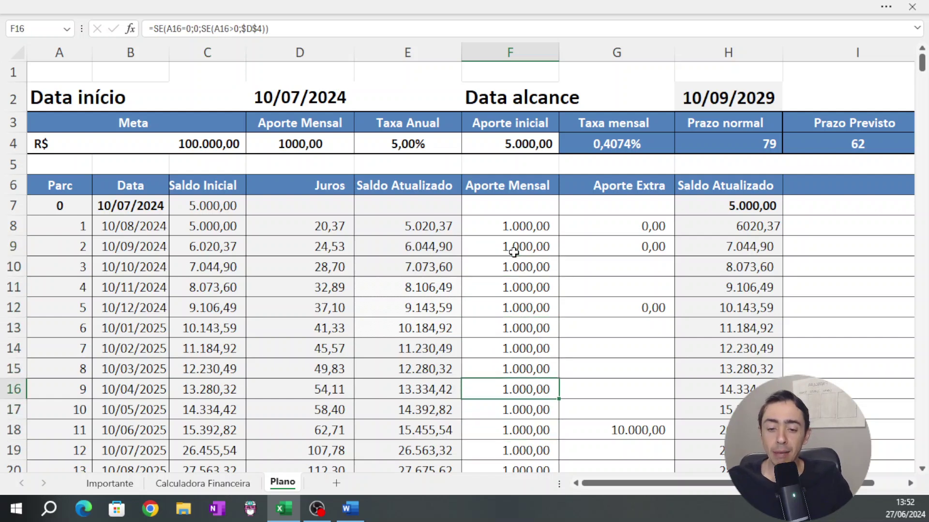
Enter monthly contributions of 500, 300, 100 and 500 in Aporte Mensal cells F8 to F11.
key(Down)
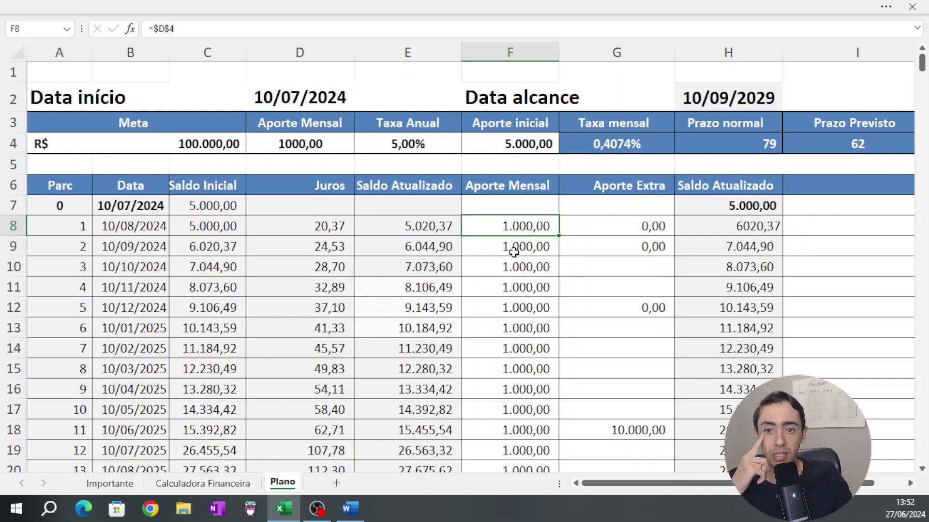
text(500)
key(Return)
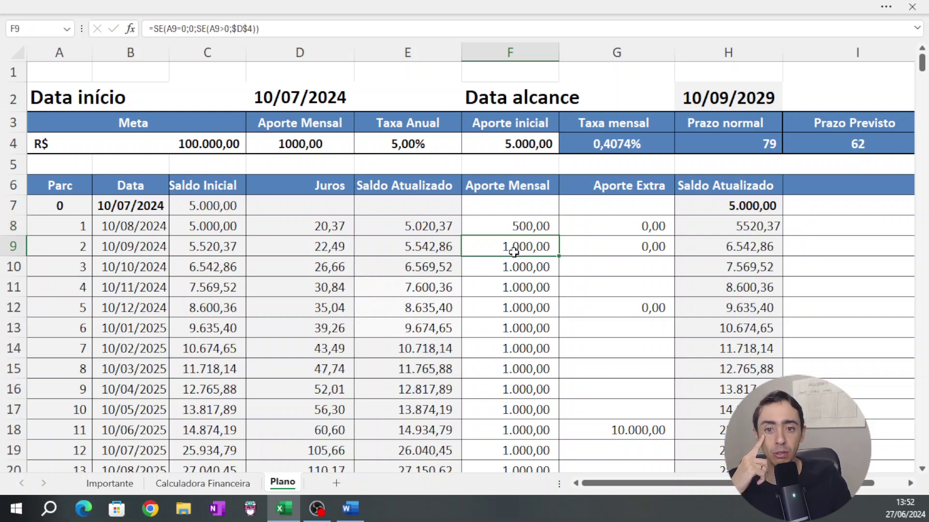
text(300)
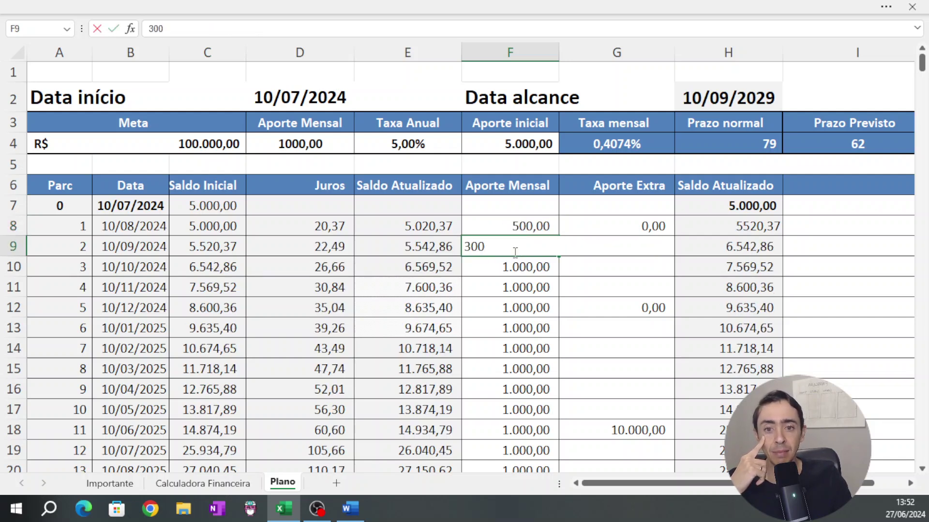
key(Return)
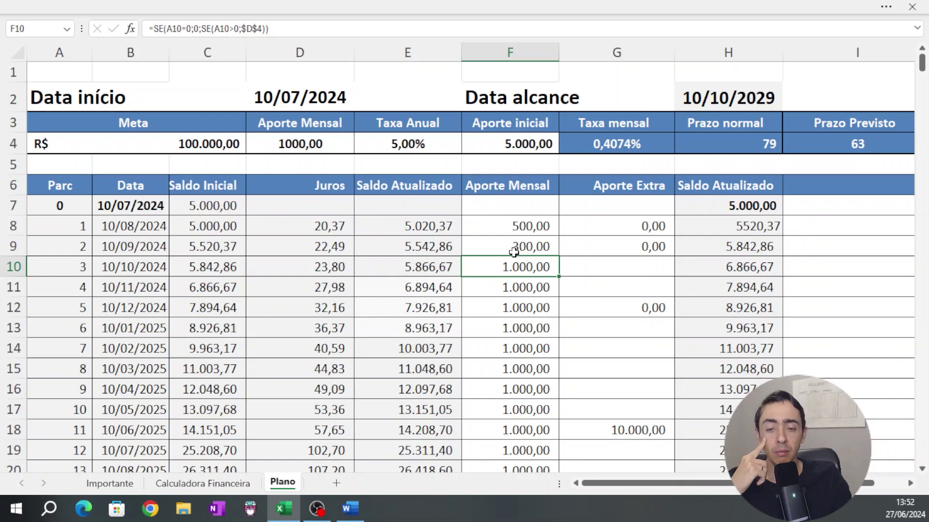
text(100)
key(Return)
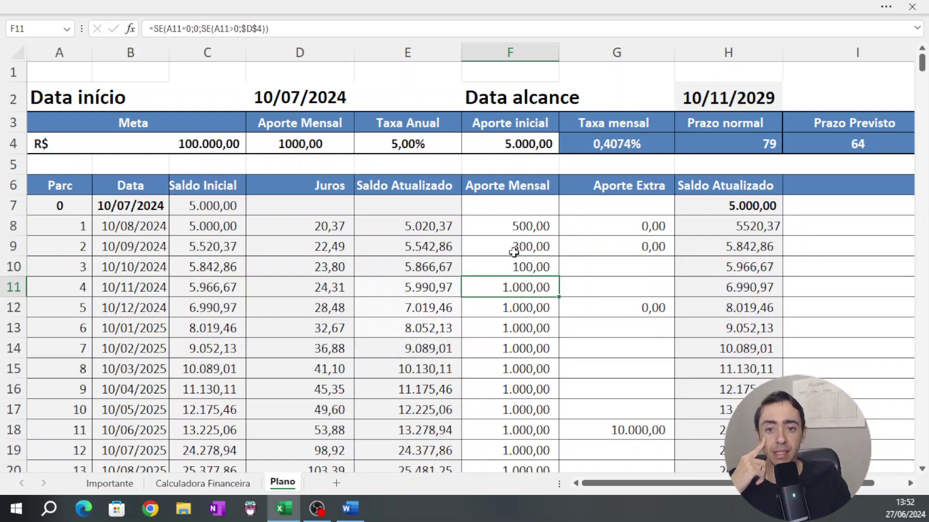
text(500)
key(Return)
Enter monthly contributions of 1500, 10, 0 and 200 in Aporte Mensal cells F12 to F15.
text(1500)
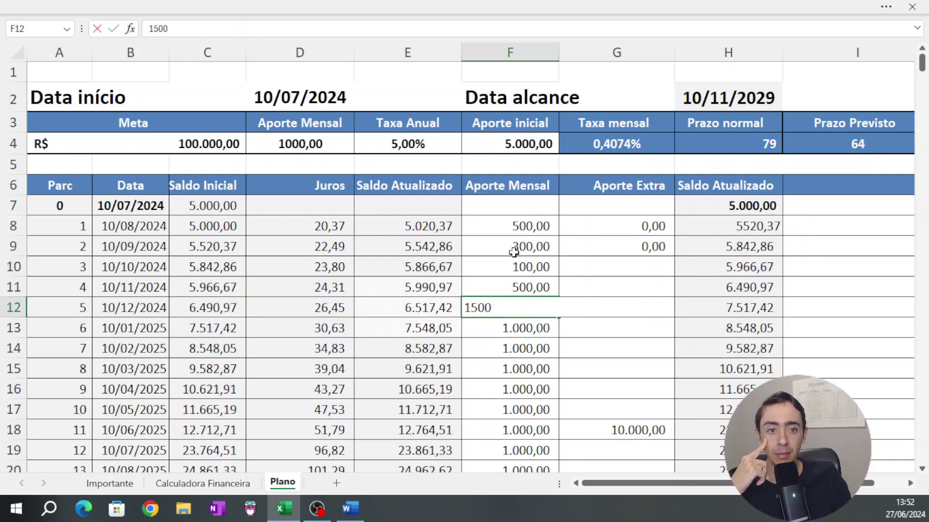
key(Return)
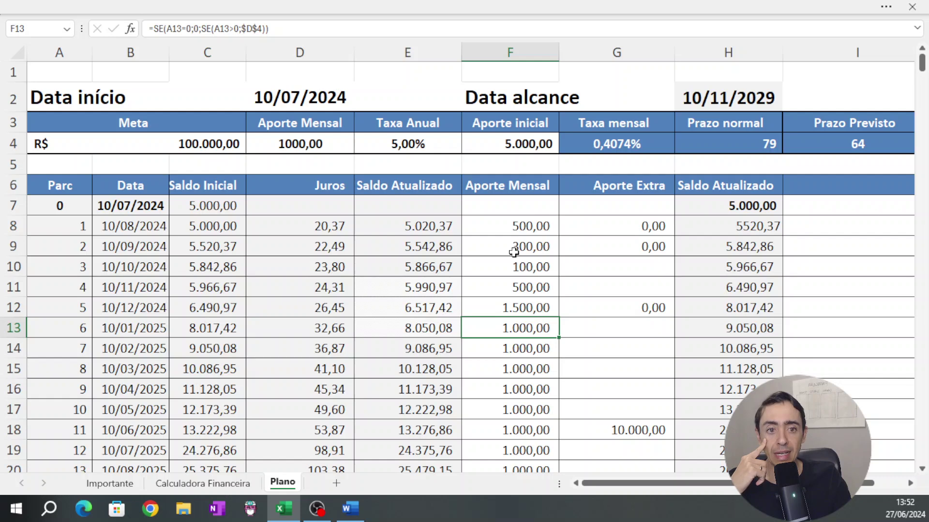
text(10)
key(Return)
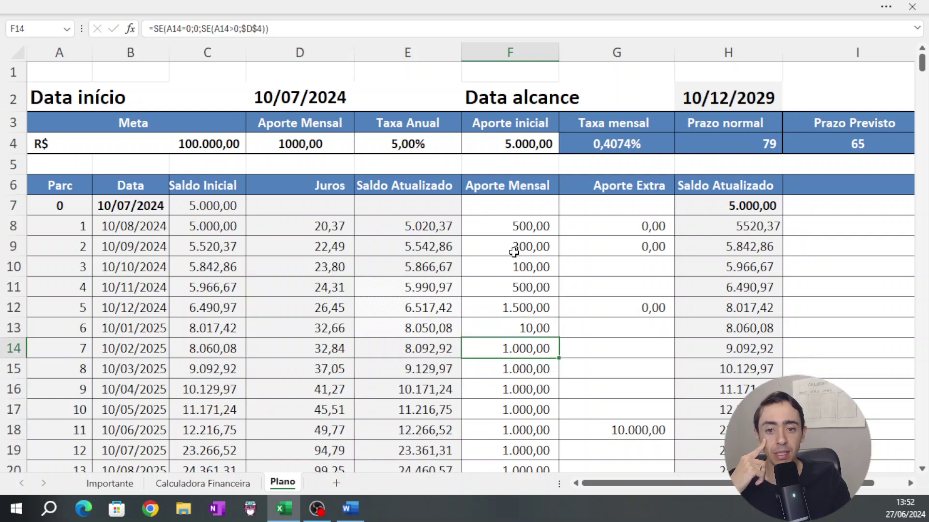
text(0)
key(Return)
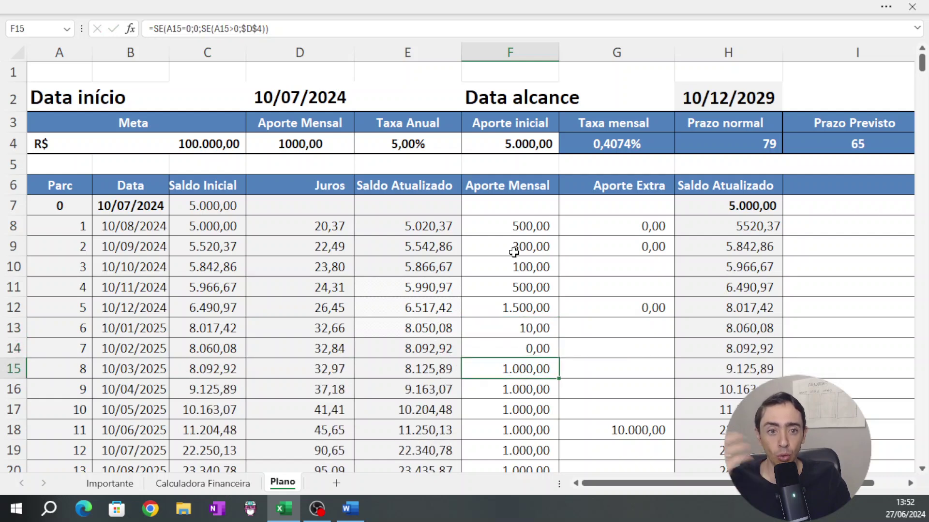
text(200)
key(Return)
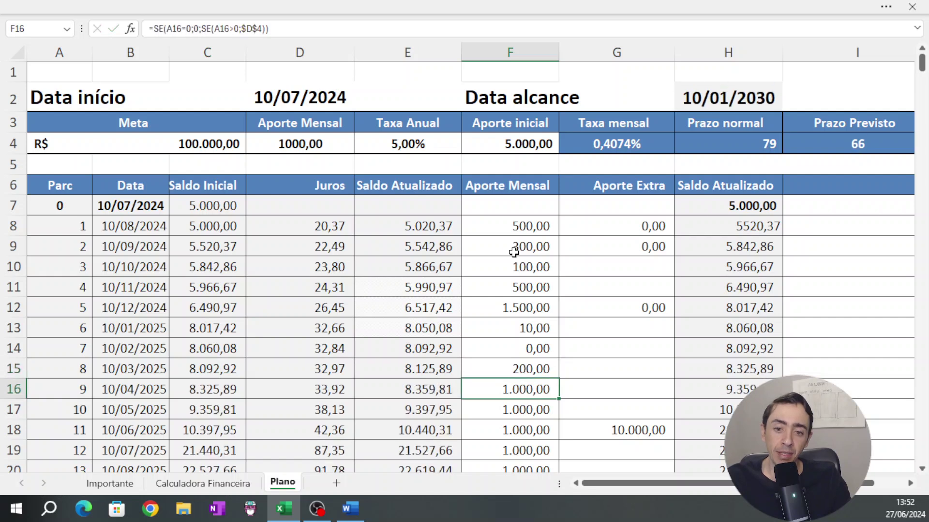